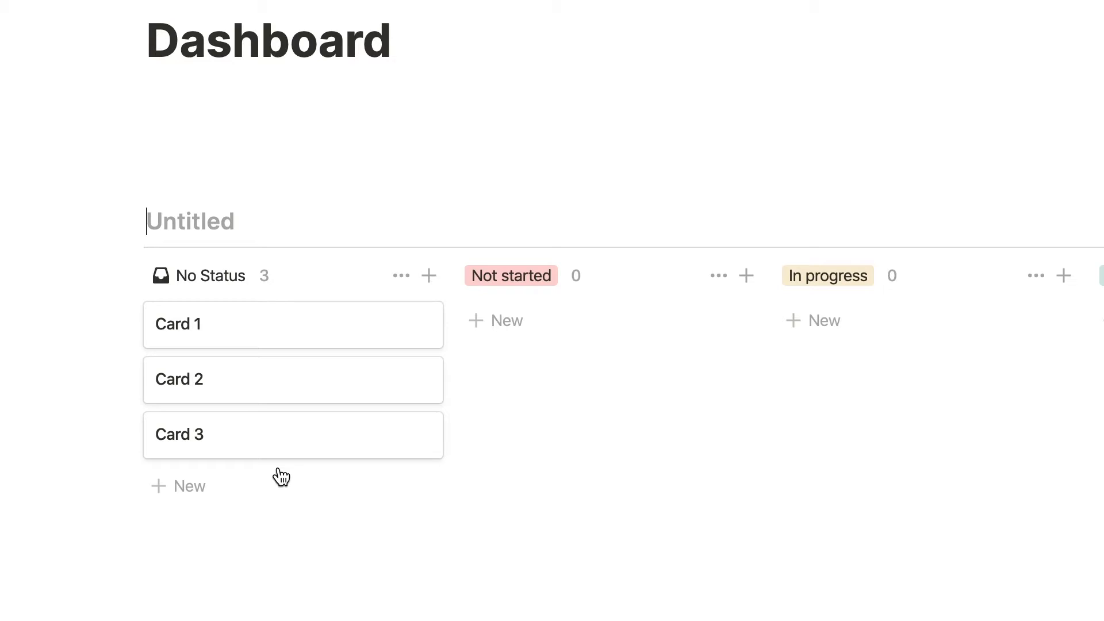
Step: Title the board database To-Do List and add a card named "Make youtube video" under In progress
type("T")
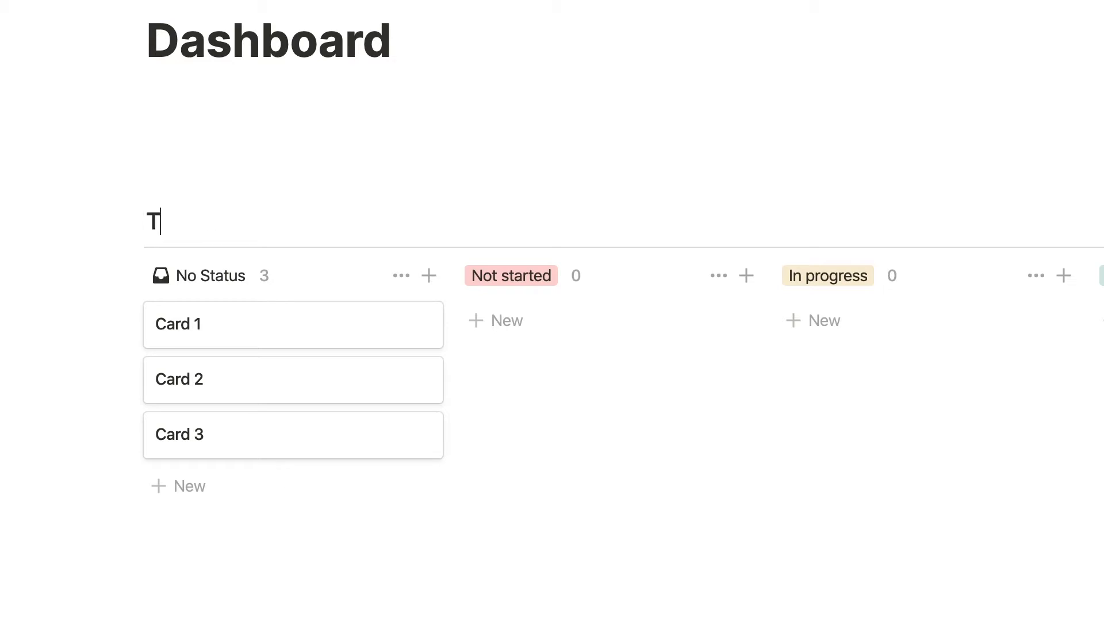
type("o-Do List")
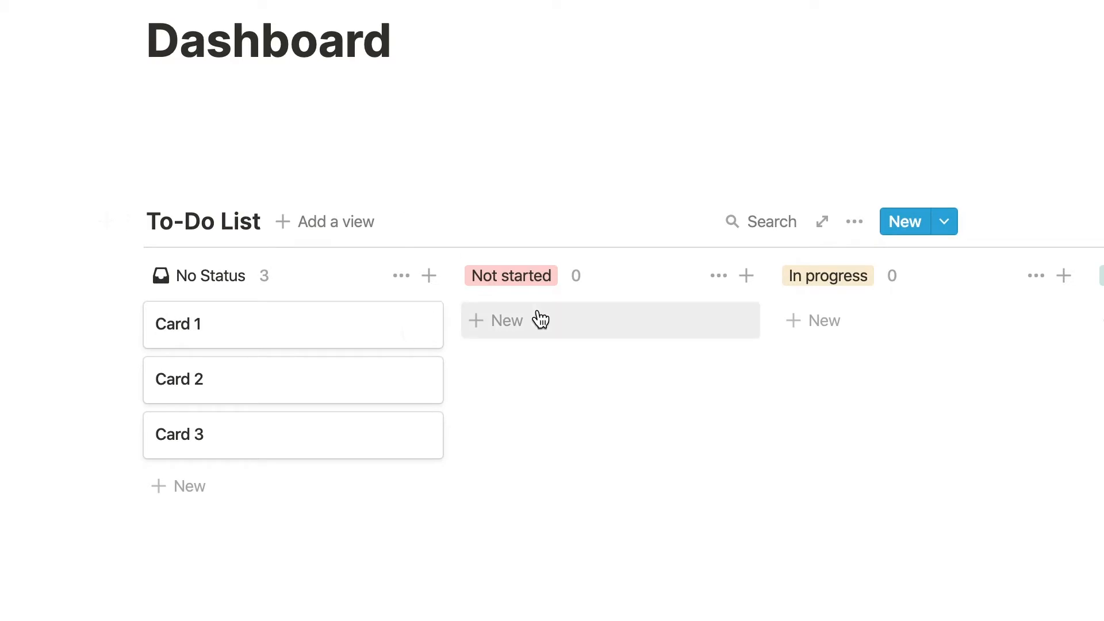
left_click(800, 335)
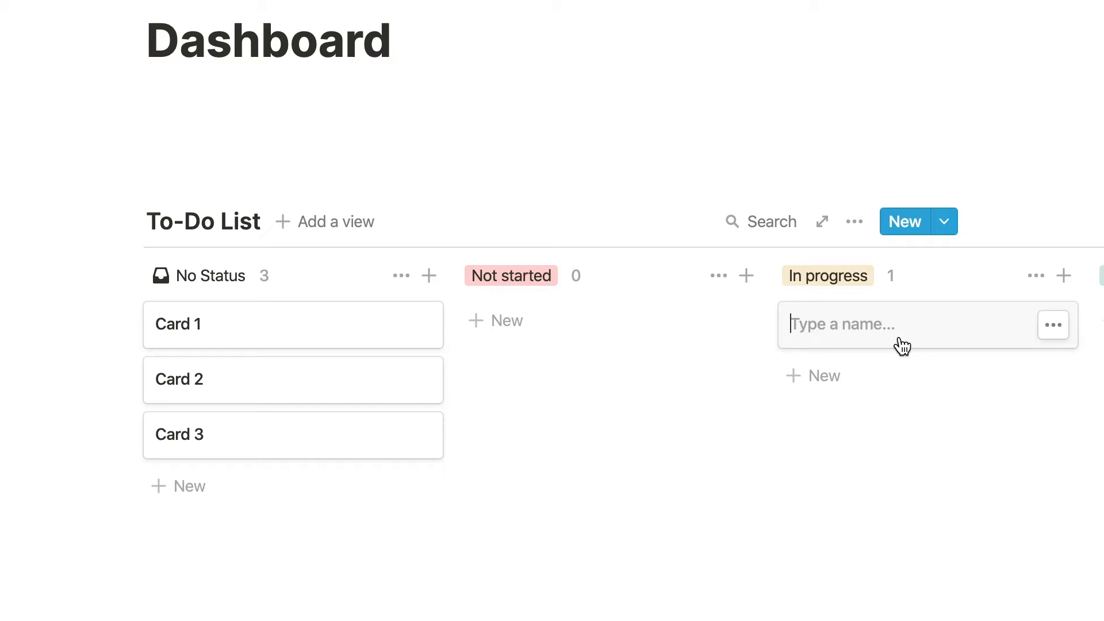
type("Make")
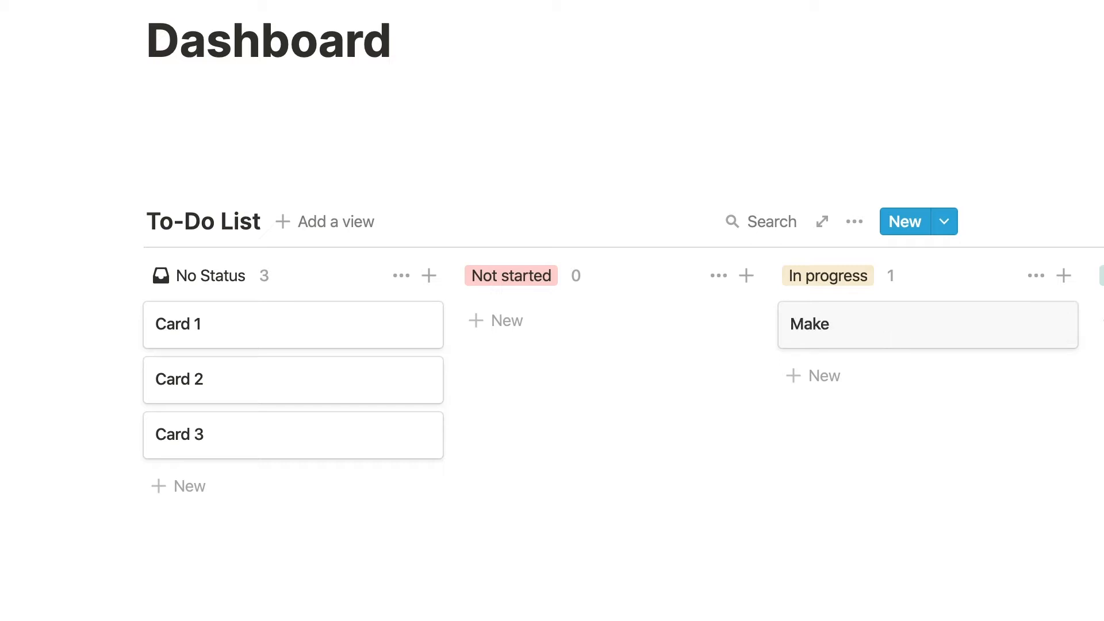
type(" youtube video")
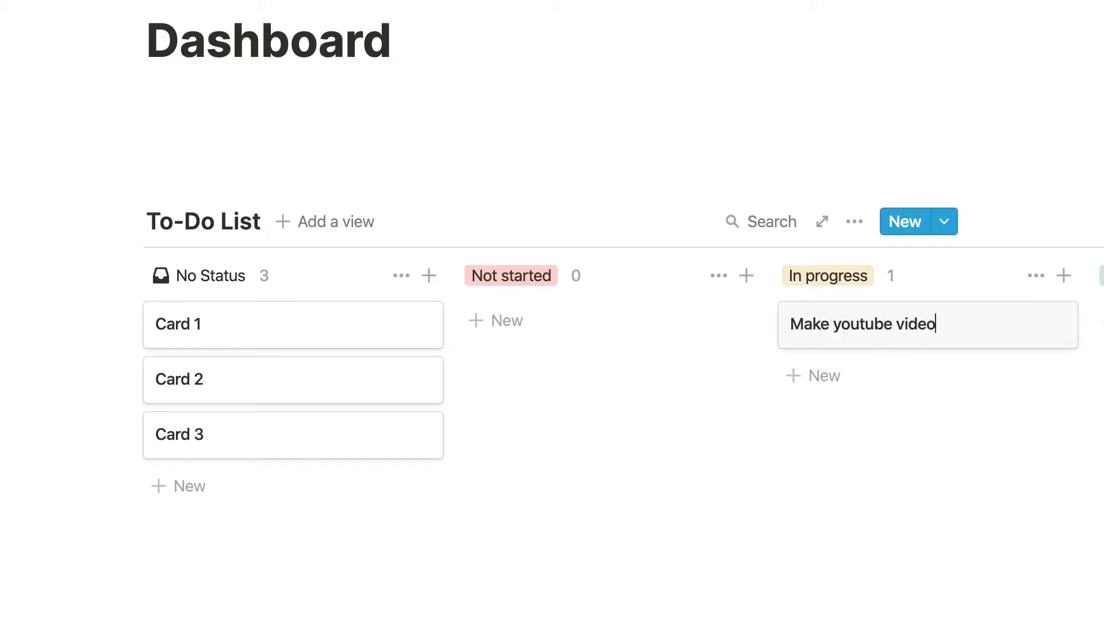
key("Escape")
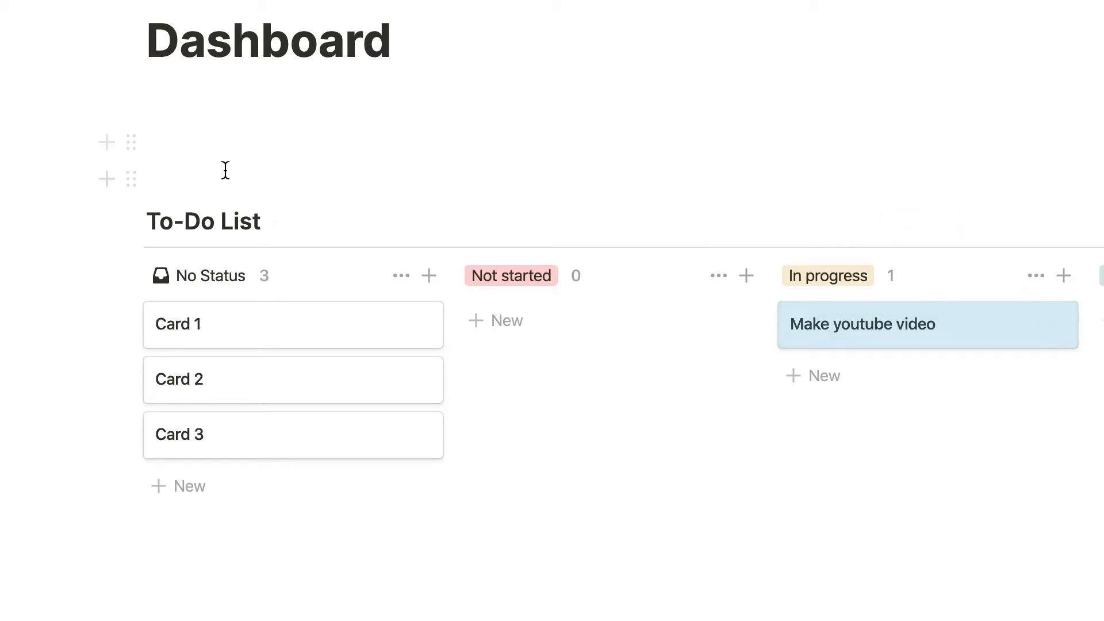
Step: Copy the To-Do List board's link and paste it on the empty line below the Dashboard title as a linked database
left_click(213, 145)
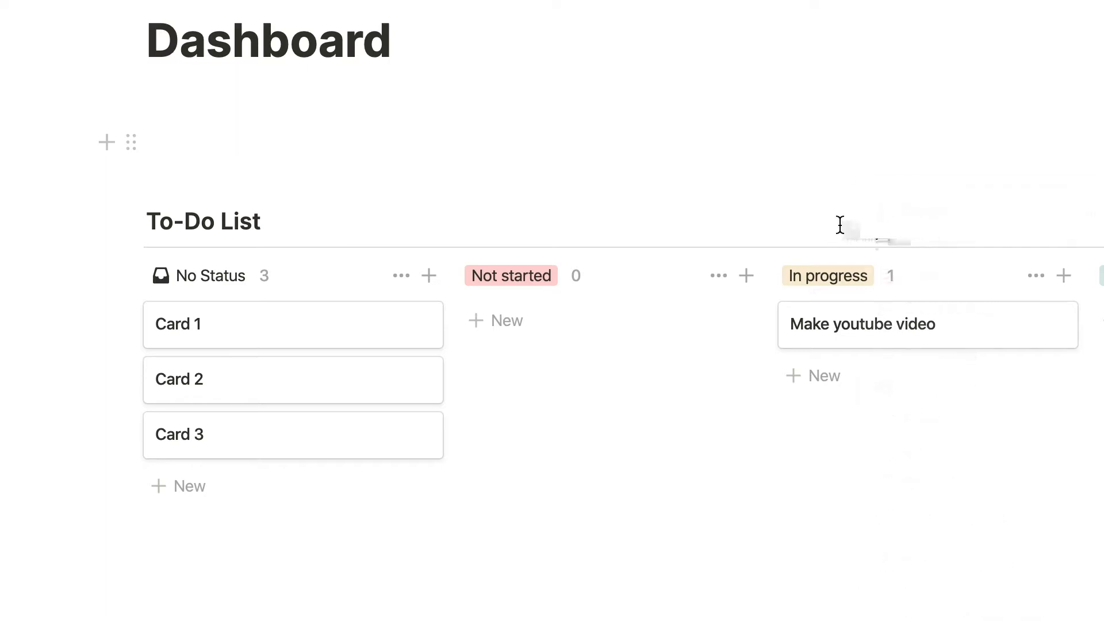
left_click(863, 224)
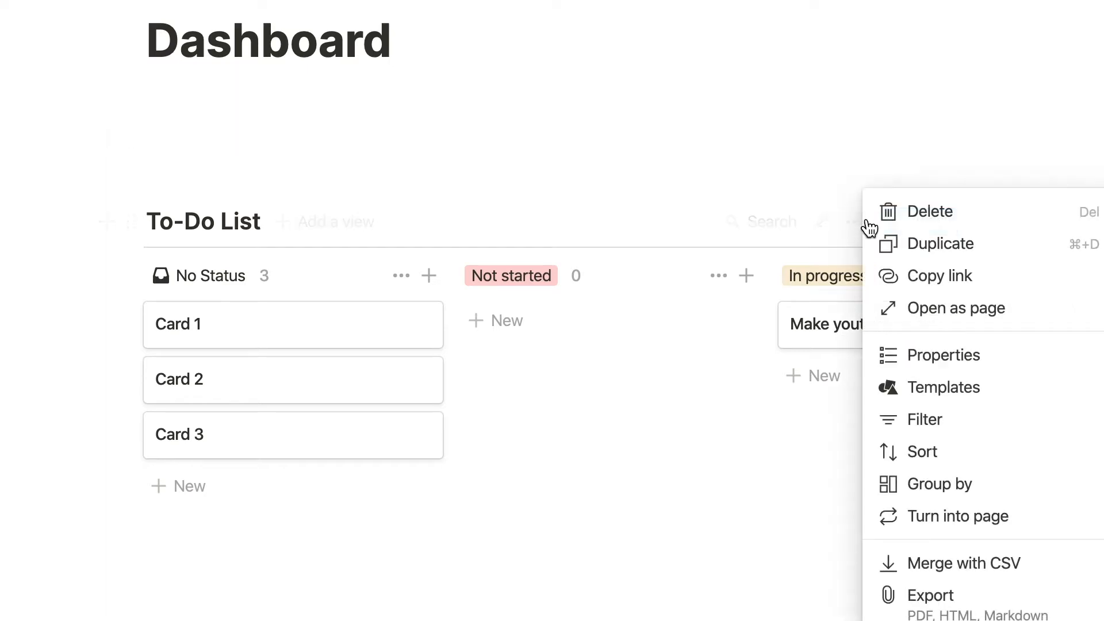
left_click(931, 278)
left_click(248, 106)
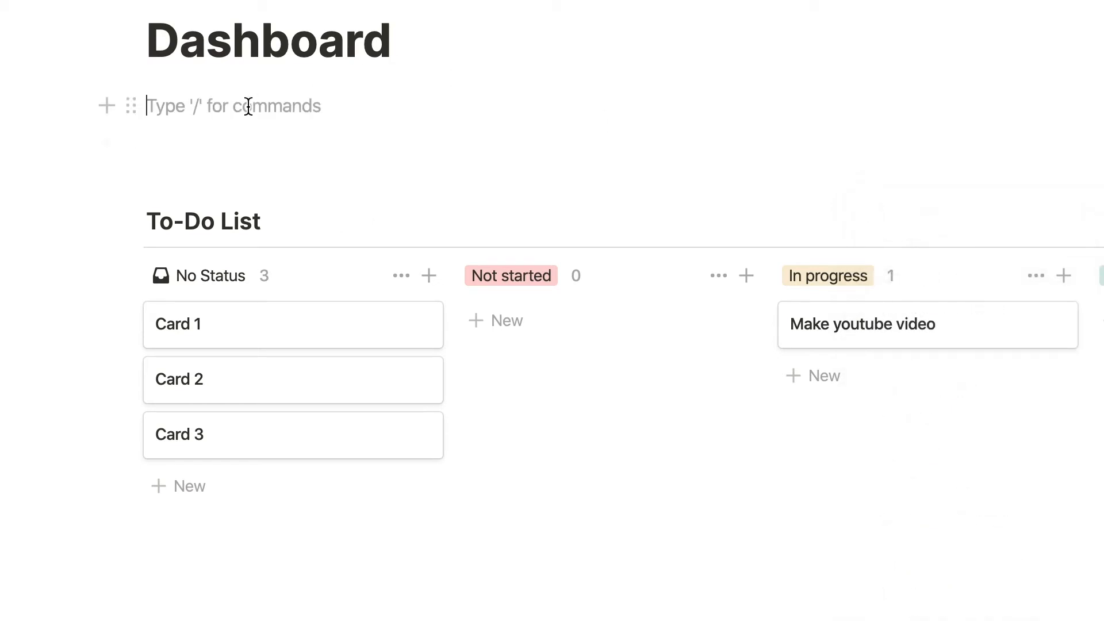
key("super+v")
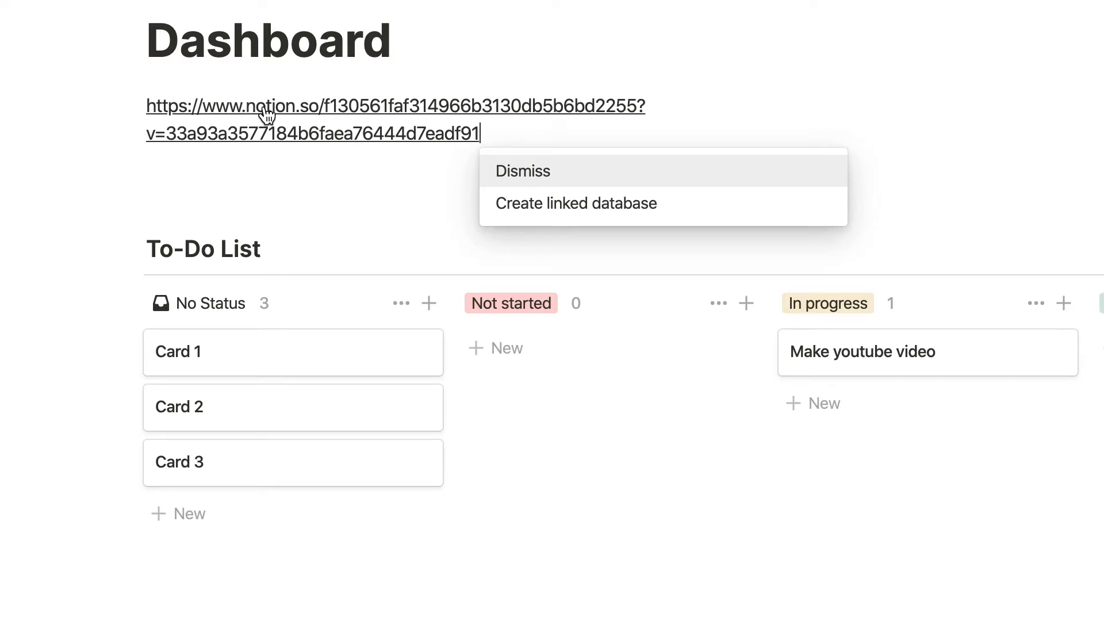
left_click(620, 218)
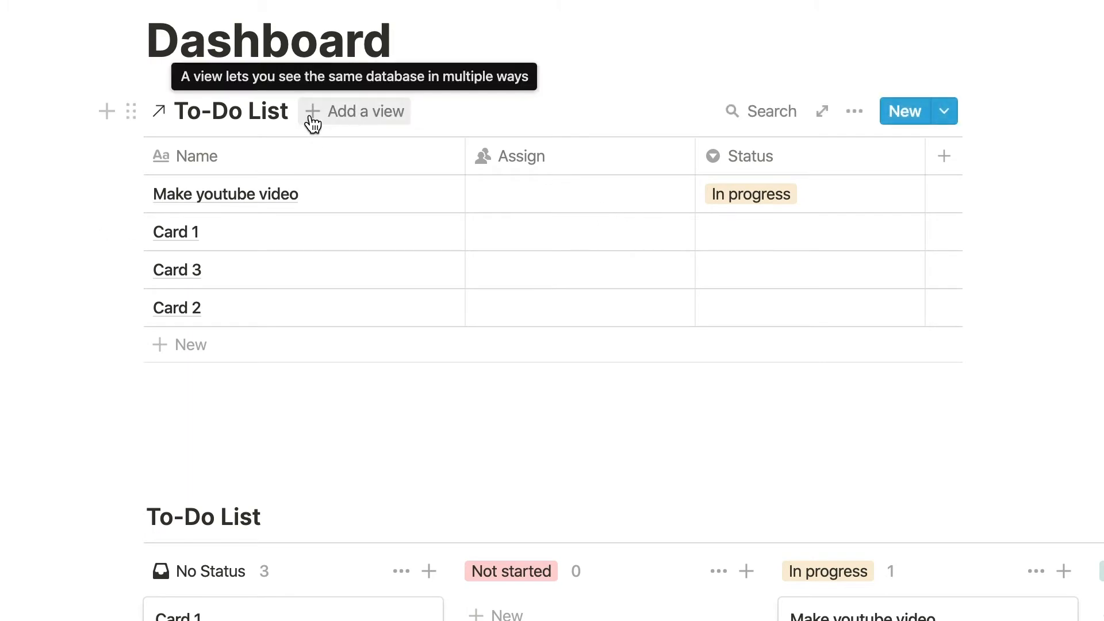
Step: Add a calendar-type view named "Calendar View" to the linked To-Do List database
left_click(332, 111)
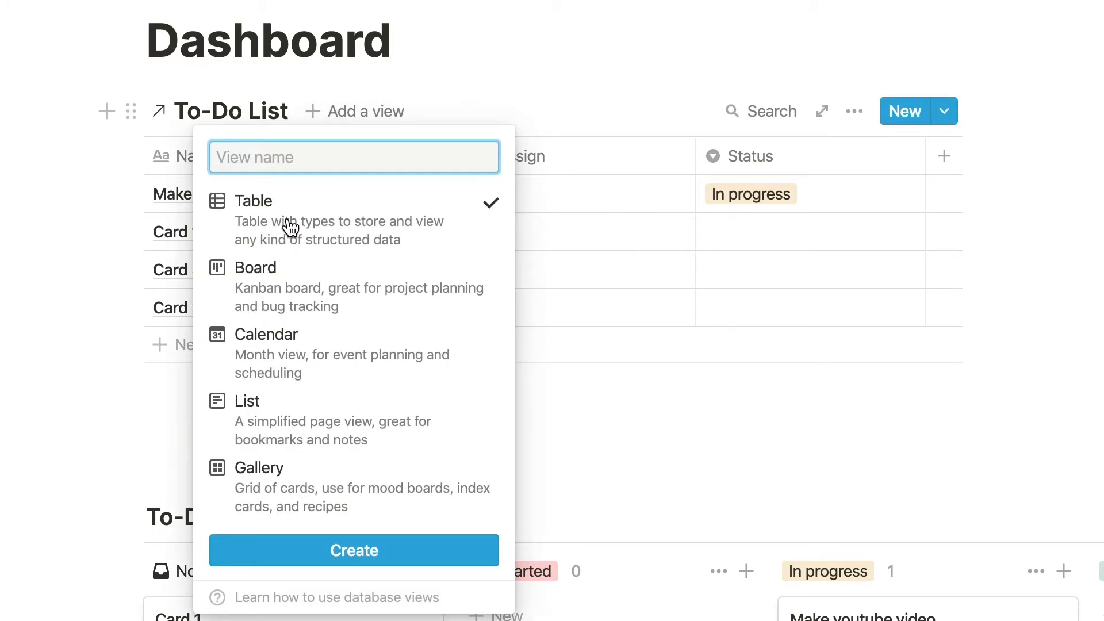
left_click(262, 351)
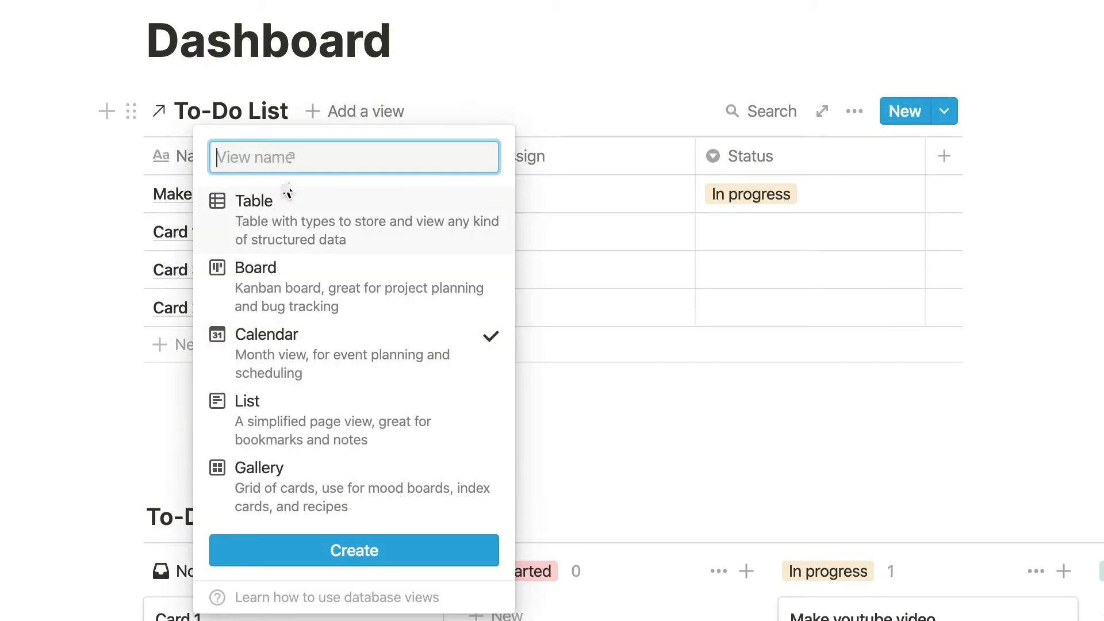
type("Cale")
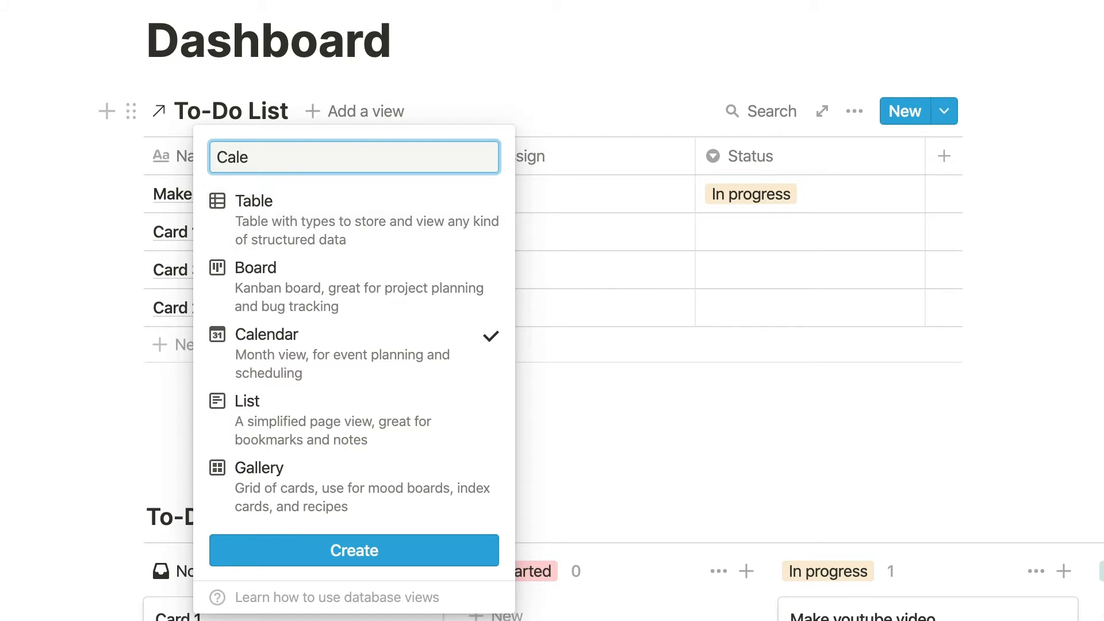
type("ndar View")
left_click(336, 551)
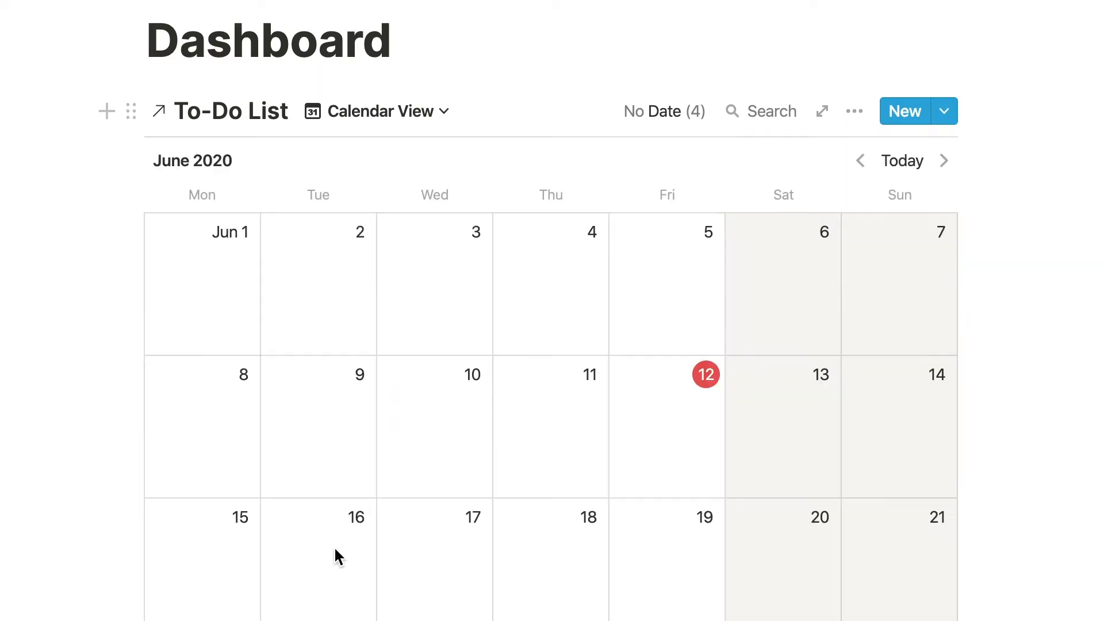
Step: Set the date of the "Make youtube video" card to Jun 12, 2020 and return to the dashboard
scroll(335, 549, "down", 10)
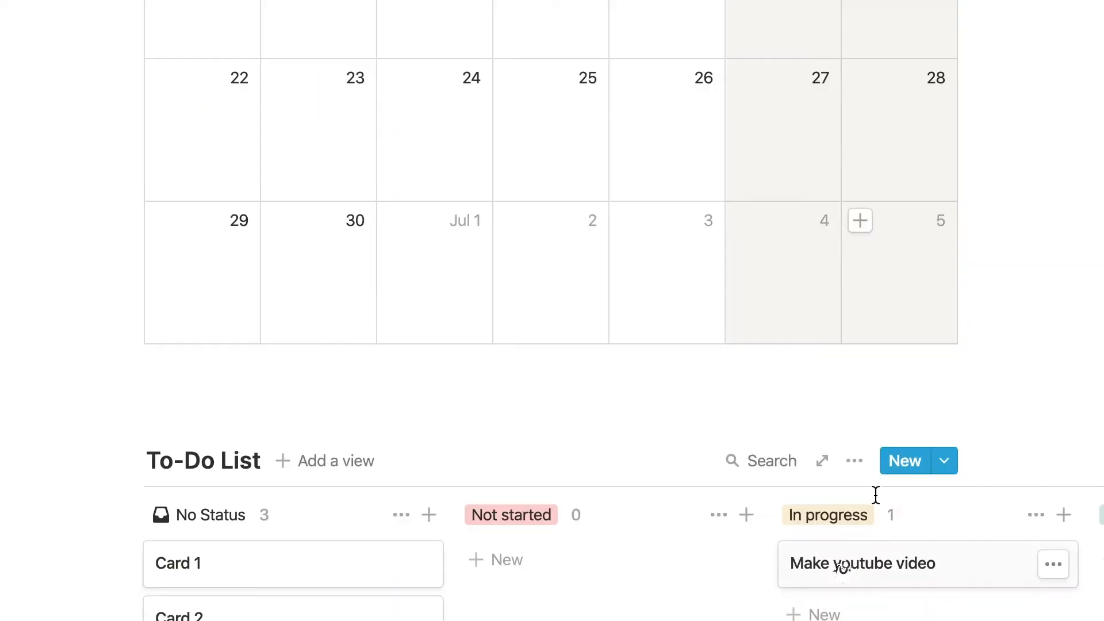
left_click(841, 571)
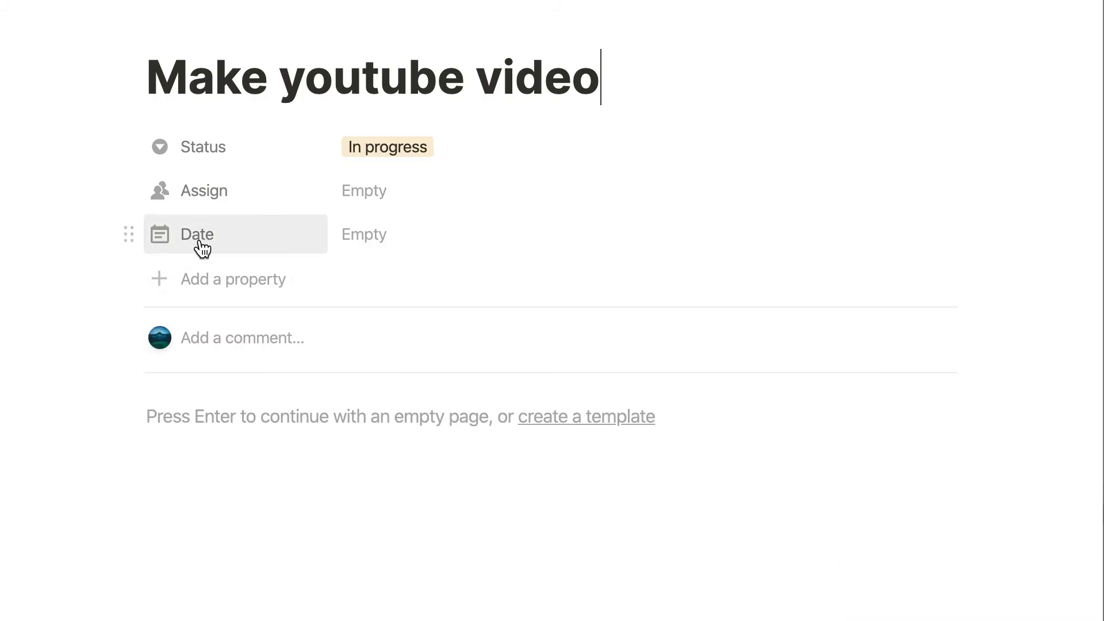
left_click(375, 237)
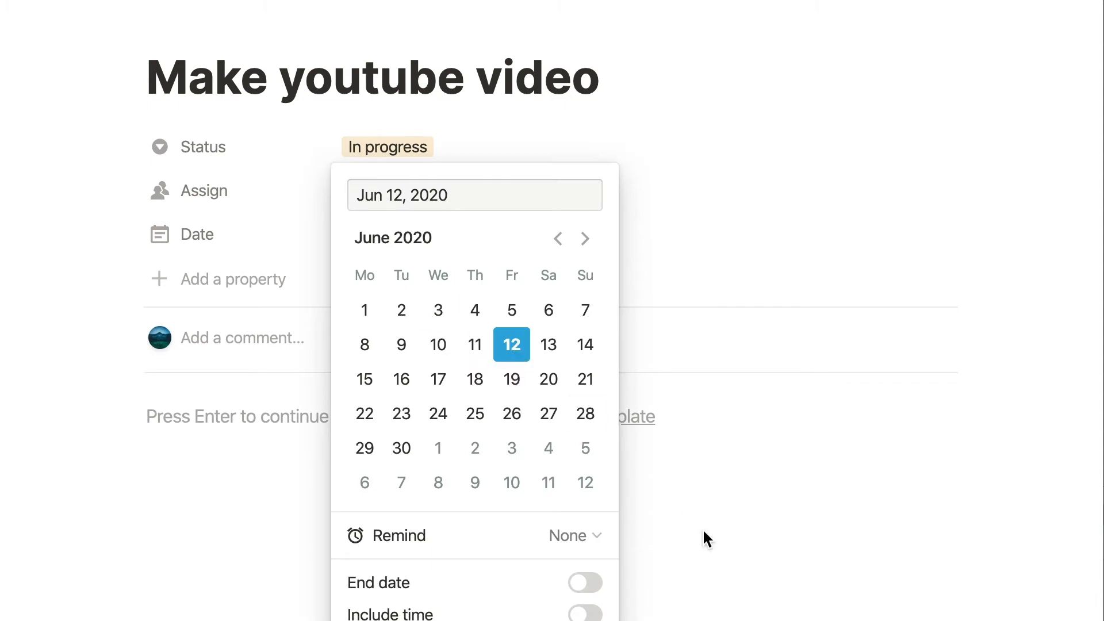
left_click(703, 547)
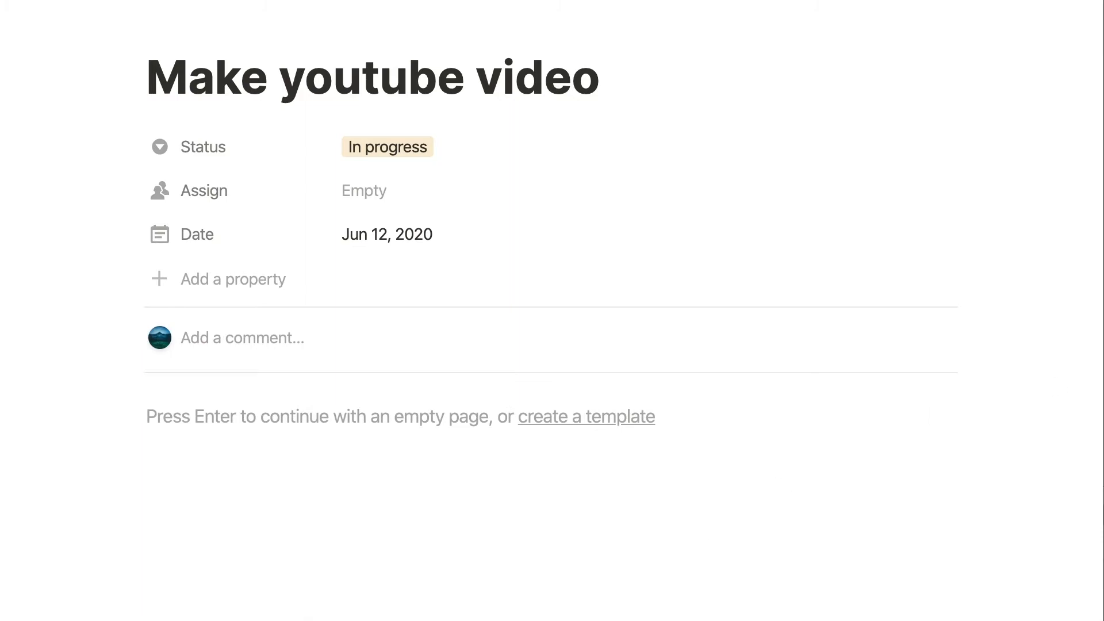
left_click(1103, 335)
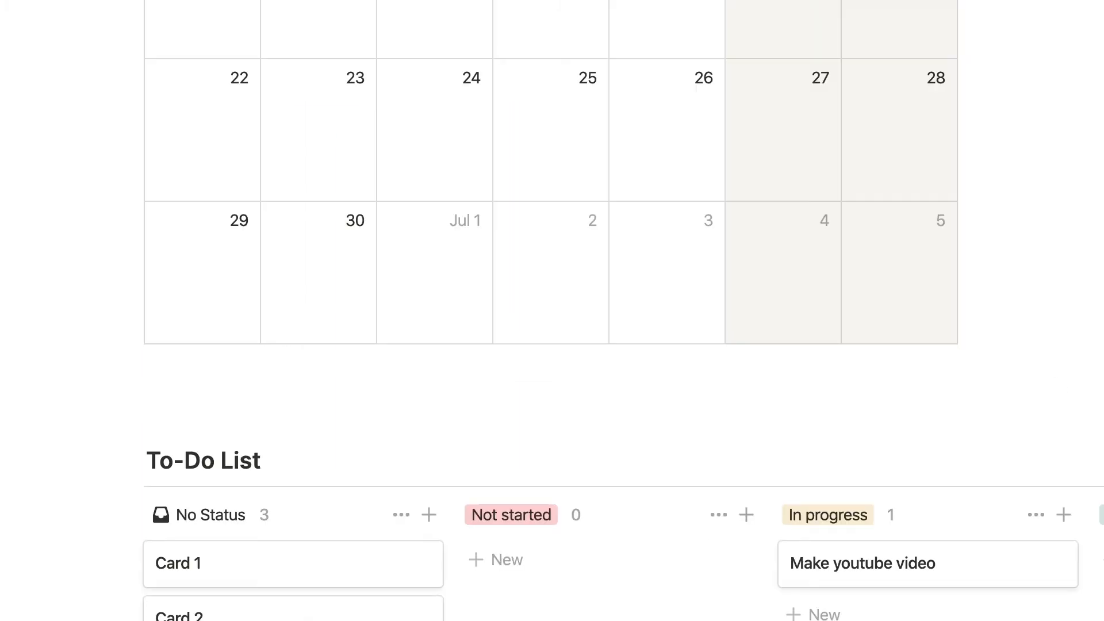
left_click(828, 577)
left_click(1103, 460)
Step: Show the Status property on the cards in the linked database's Calendar View
scroll(933, 336, "up", 5)
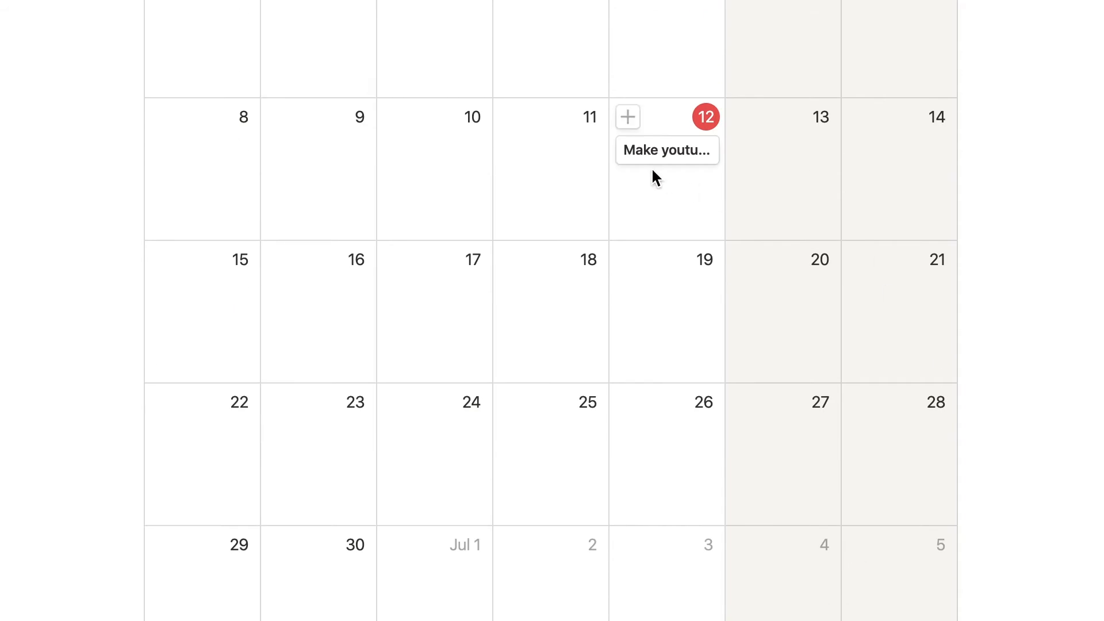
scroll(654, 172, "up", 2)
scroll(653, 175, "up", 1)
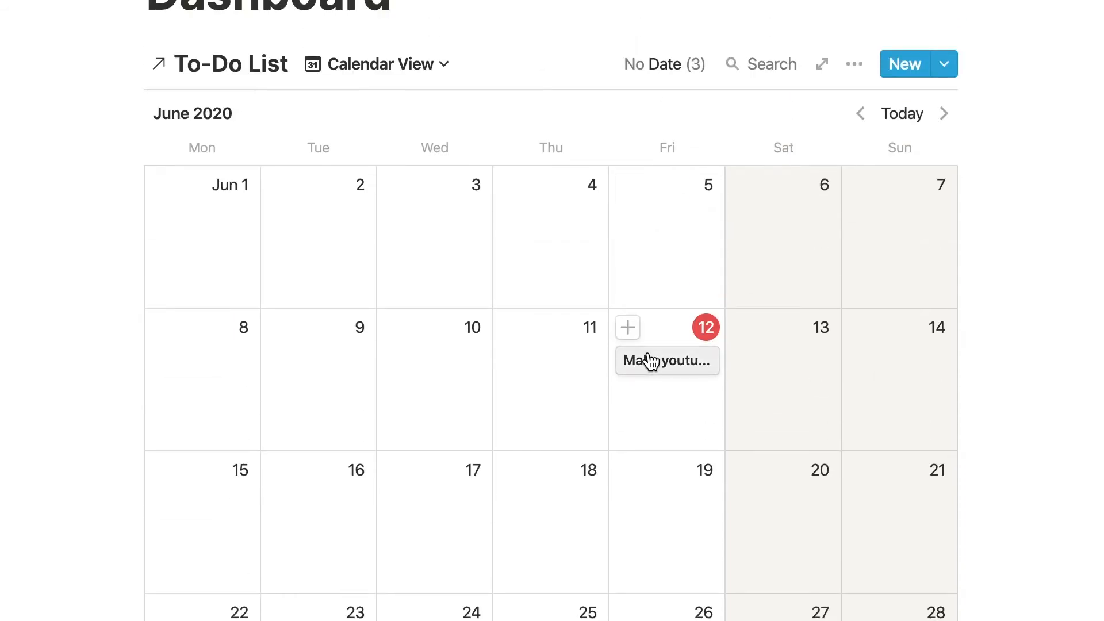
left_click(854, 64)
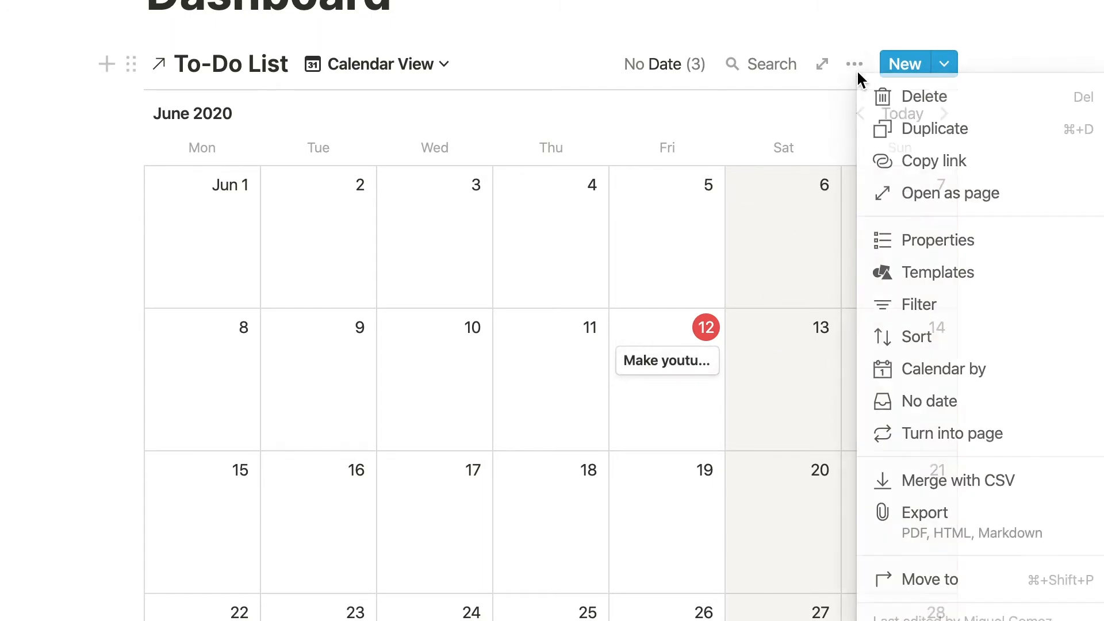
left_click(901, 233)
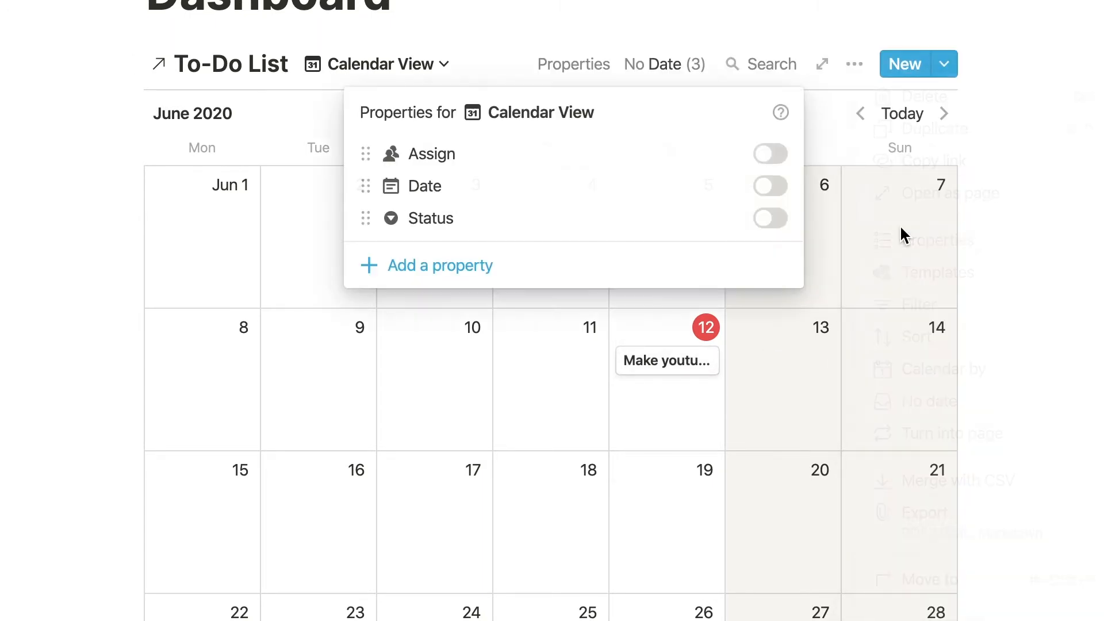
left_click(782, 227)
left_click(1028, 402)
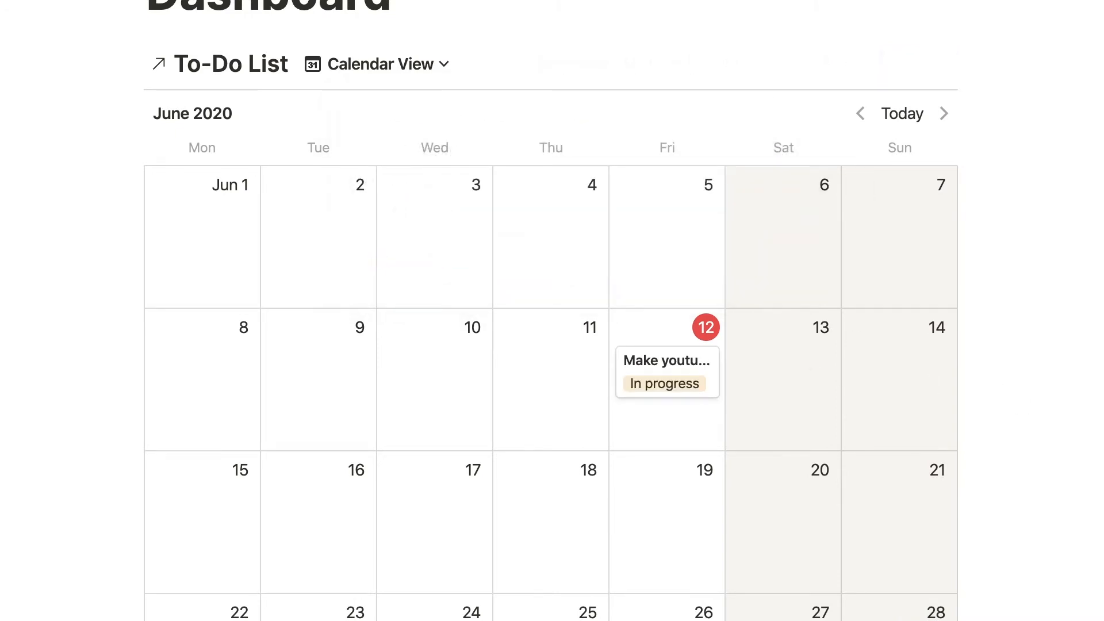
Step: Switch the Dashboard page to full width
left_click(1101, 2)
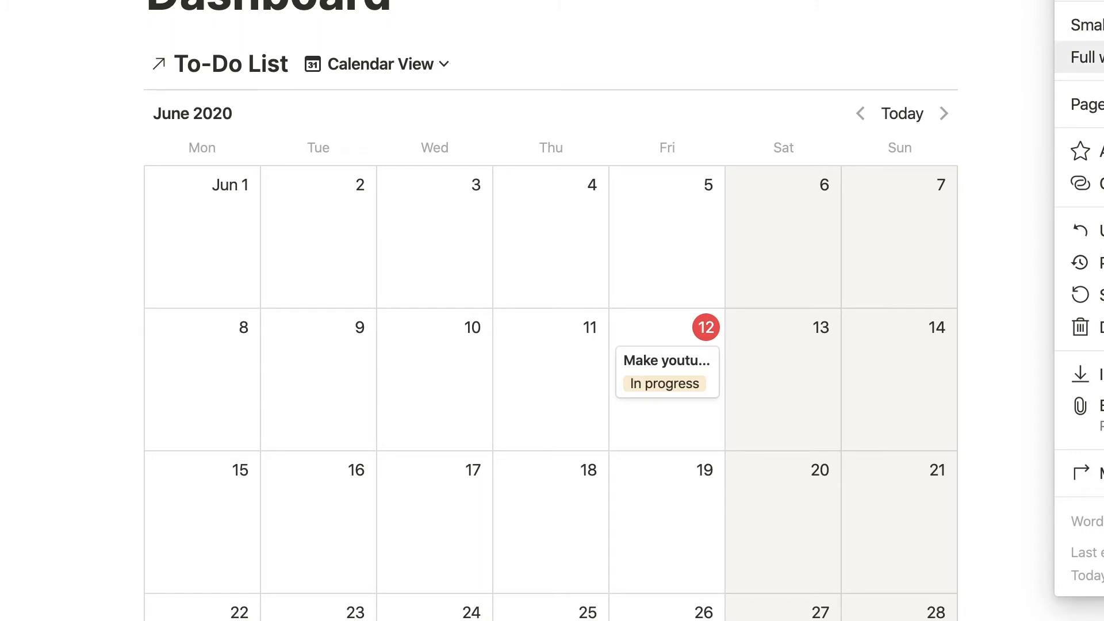
left_click(1087, 57)
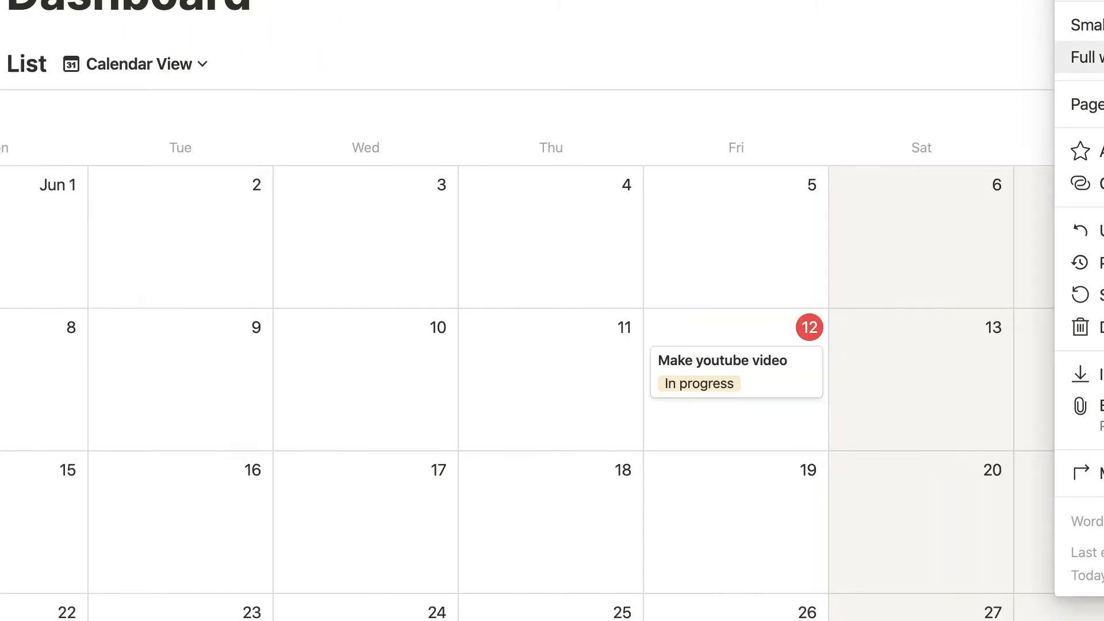
left_click(854, 8)
Step: Add a second card named "make second youtube video" under In progress on the To-Do List board
scroll(855, 8, "down", 5)
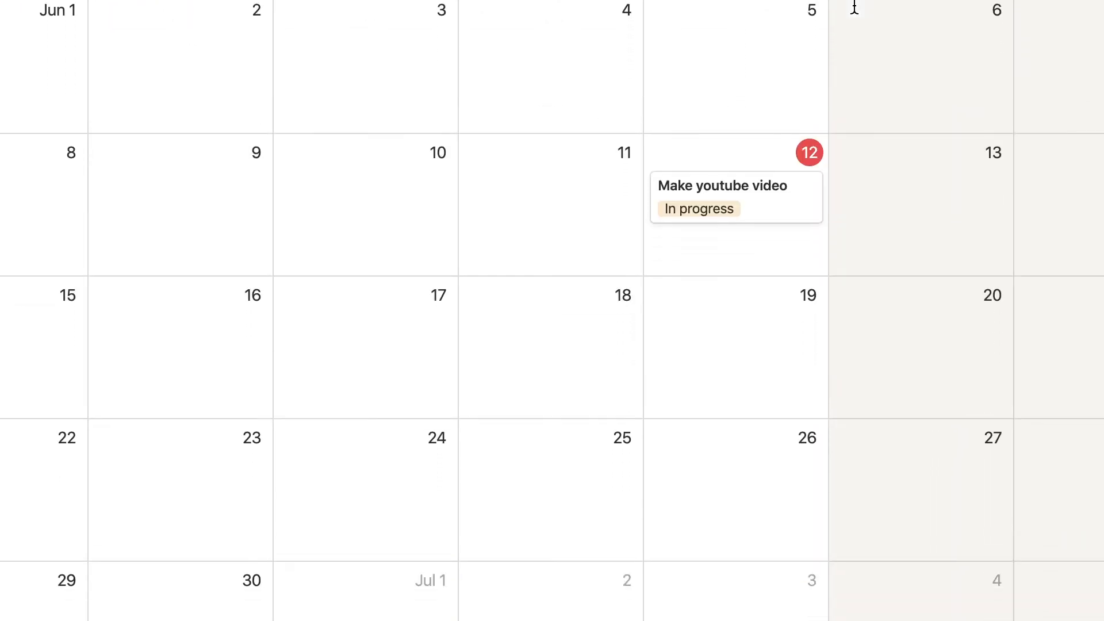
scroll(857, 13, "down", 6)
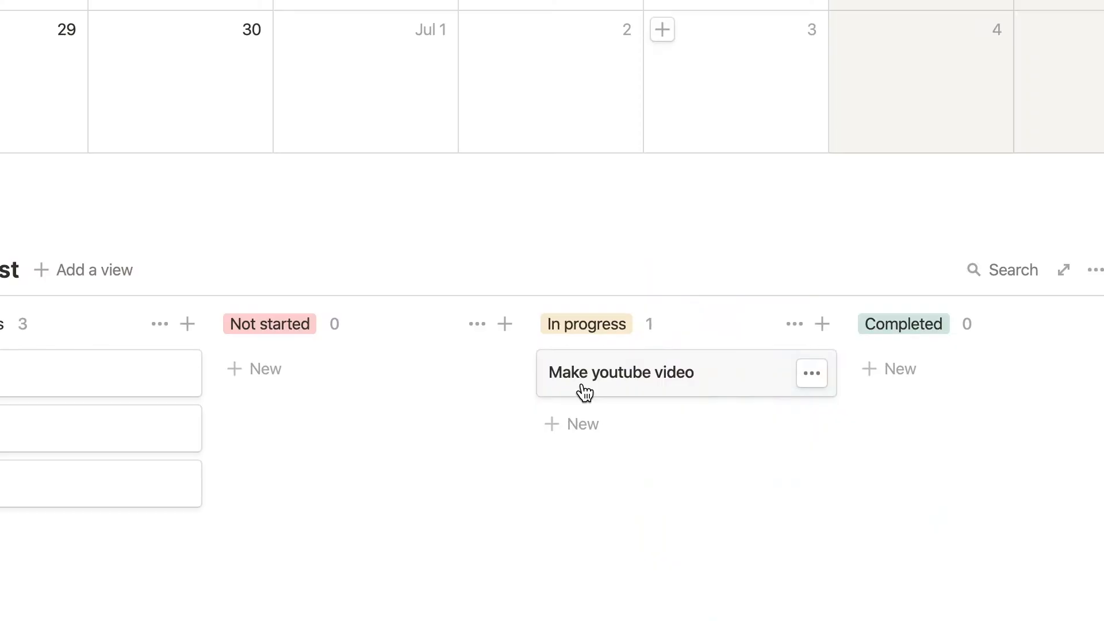
left_click(598, 441)
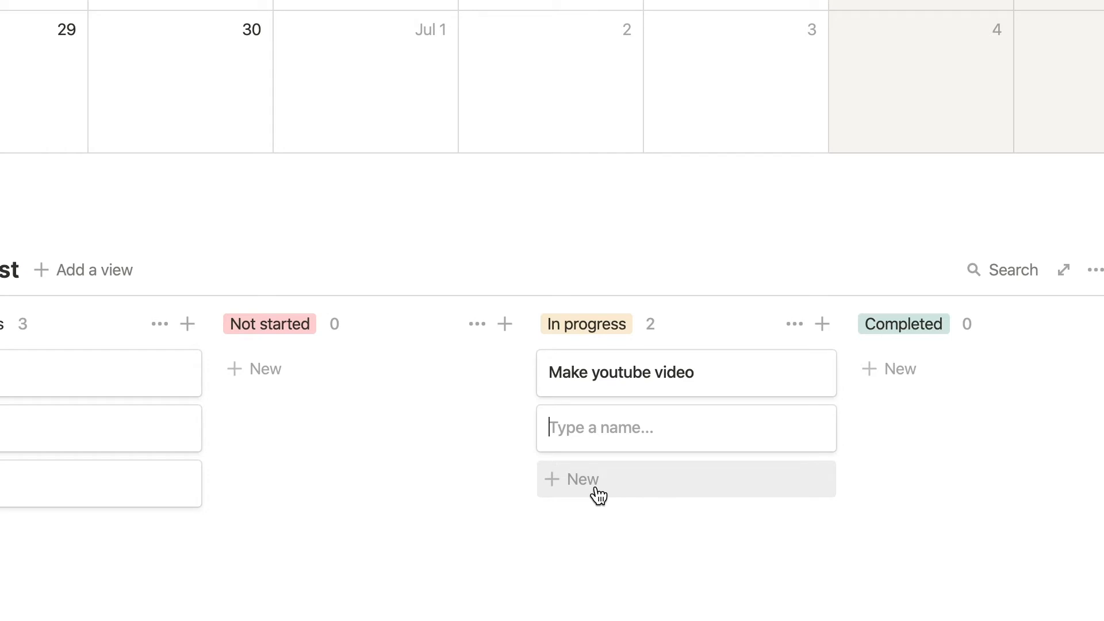
type("make")
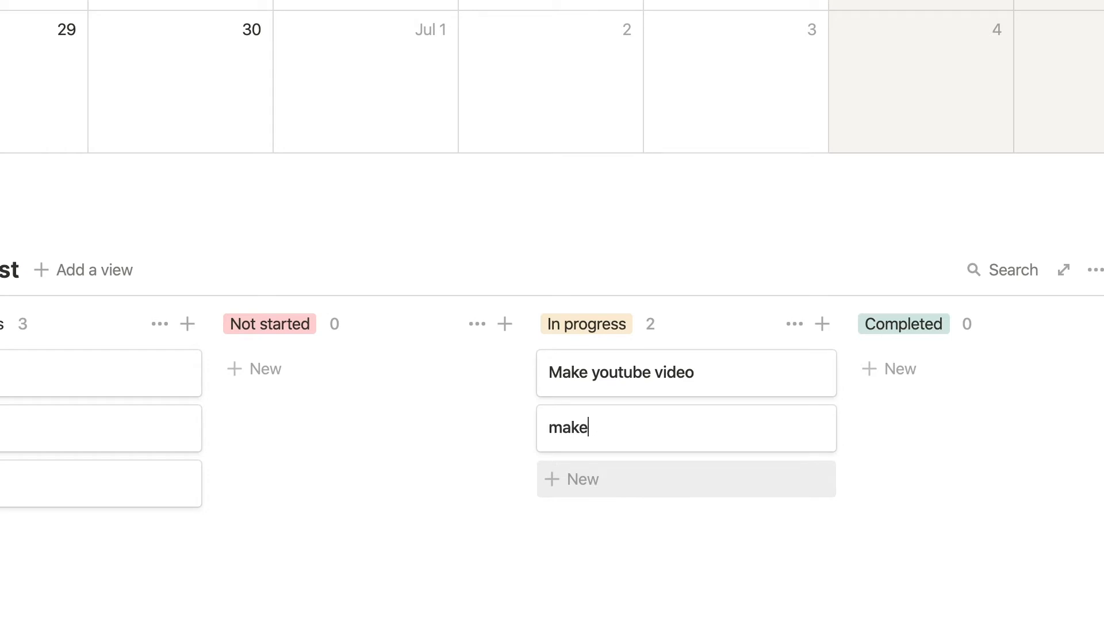
type(" second youtube video")
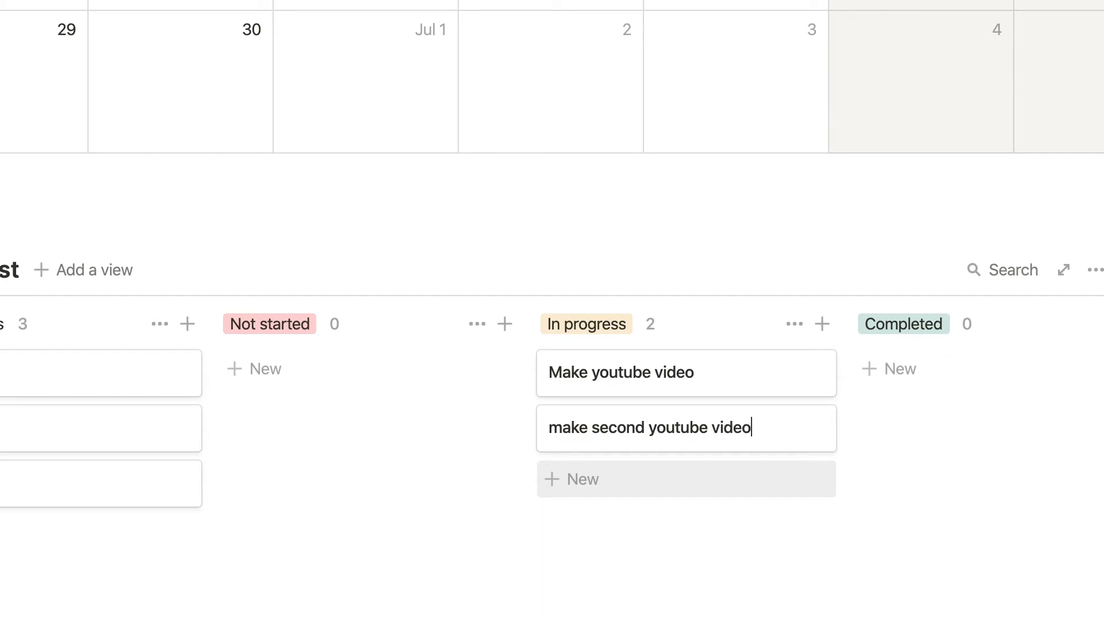
key("Escape")
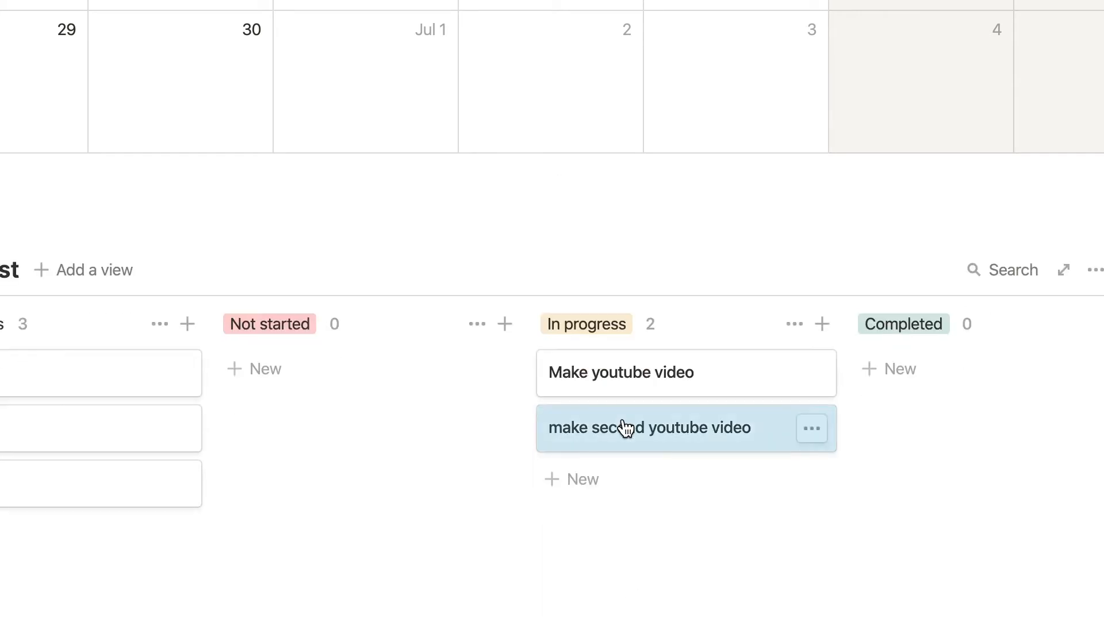
Step: Set the date of the "make second youtube video" card to Jun 13, 2020
left_click(625, 428)
left_click(351, 236)
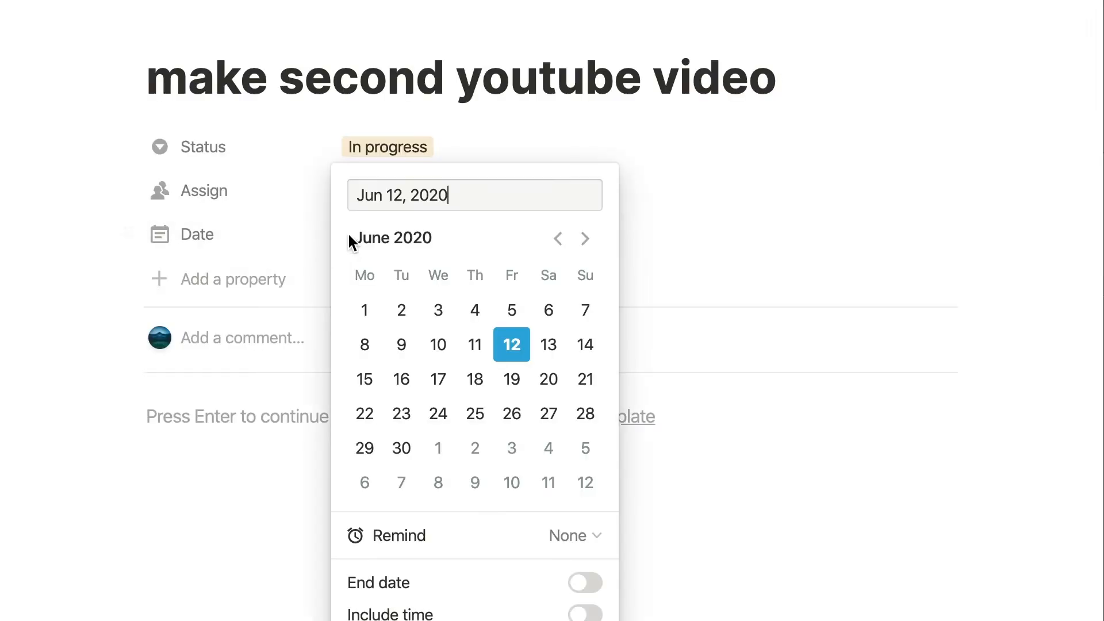
left_click(548, 348)
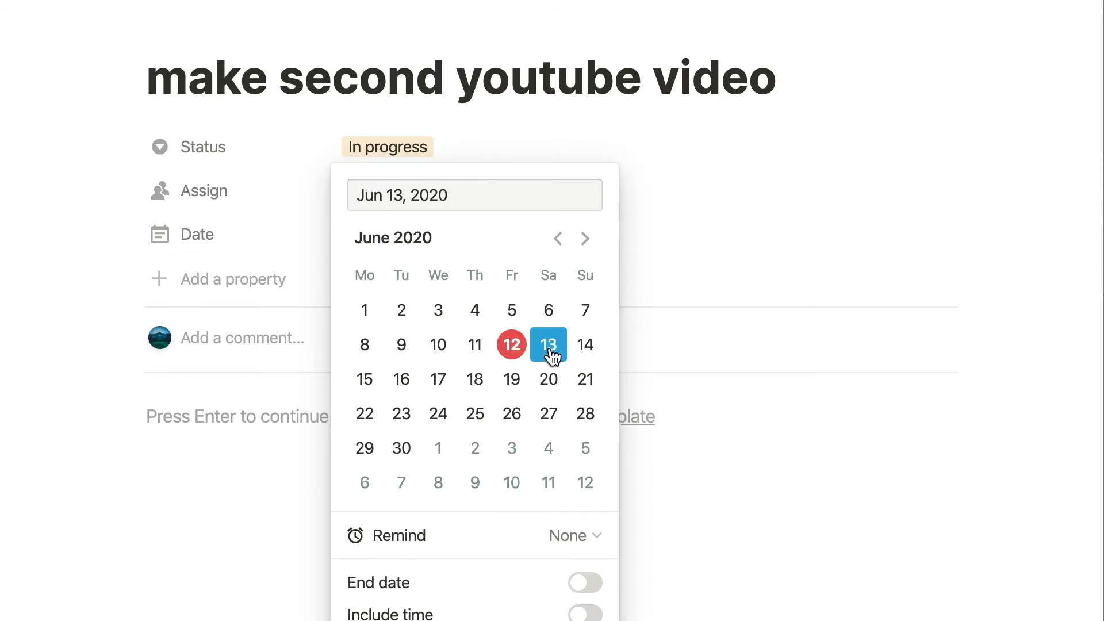
Step: Close the "make second youtube video" card and compare the dated tasks in the Calendar View with the cards on the To-Do List board
left_click(751, 499)
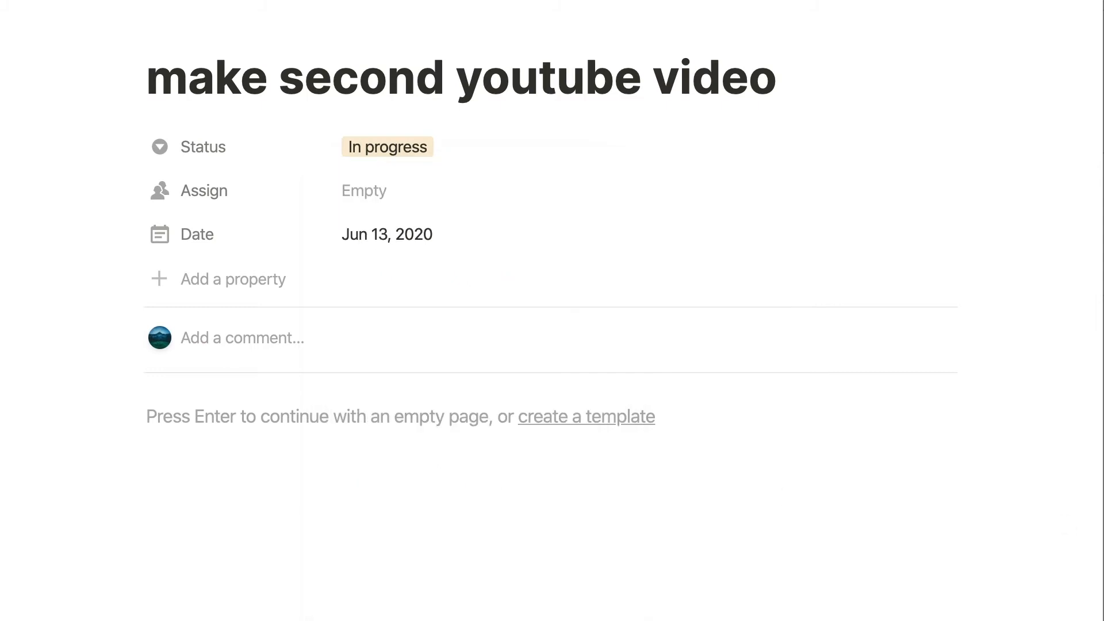
key("Escape")
scroll(728, 400, "up", 4)
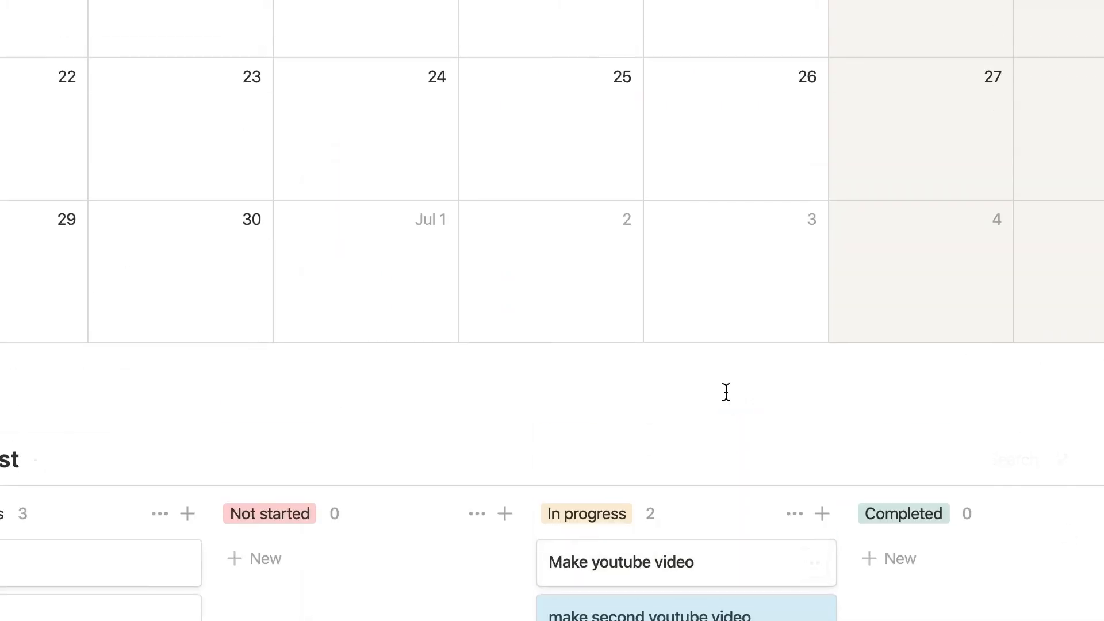
scroll(727, 392, "up", 5)
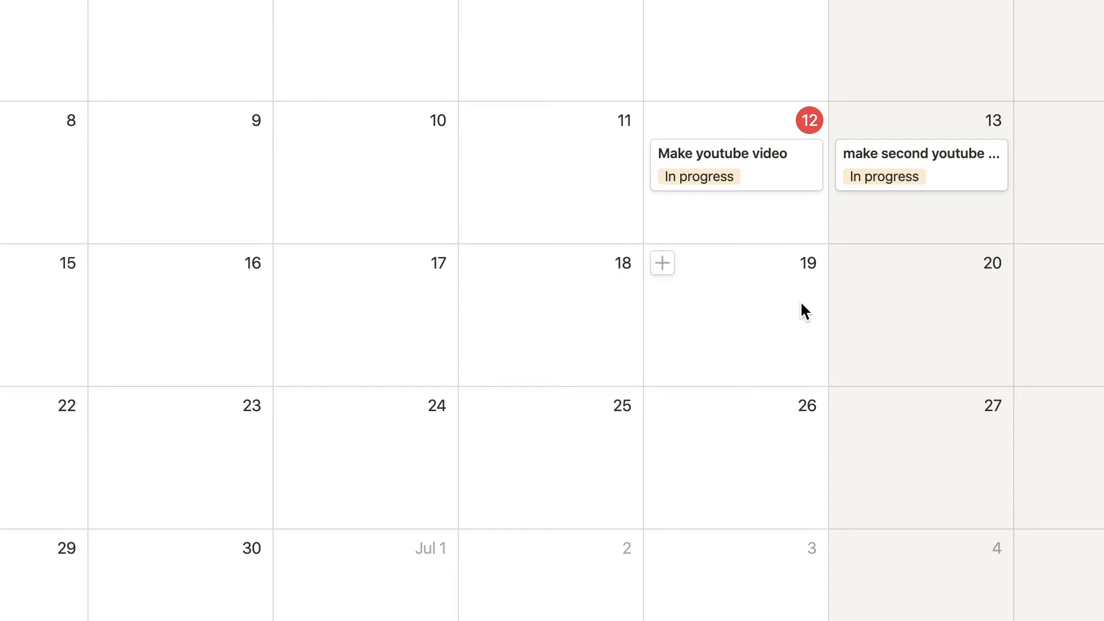
scroll(803, 310, "up", 2)
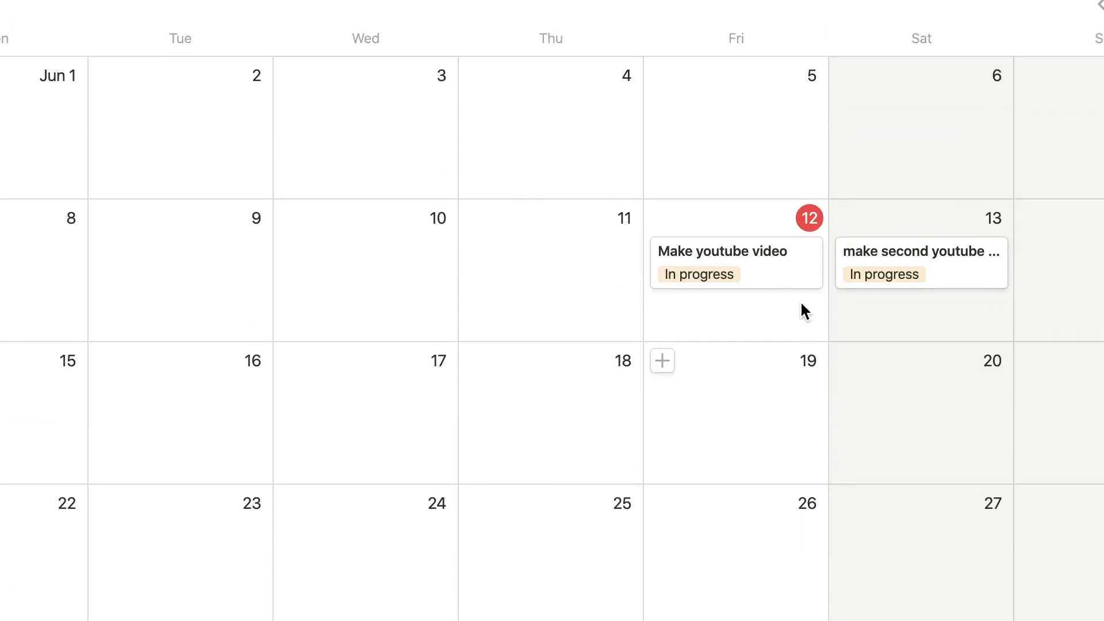
scroll(804, 311, "down", 10)
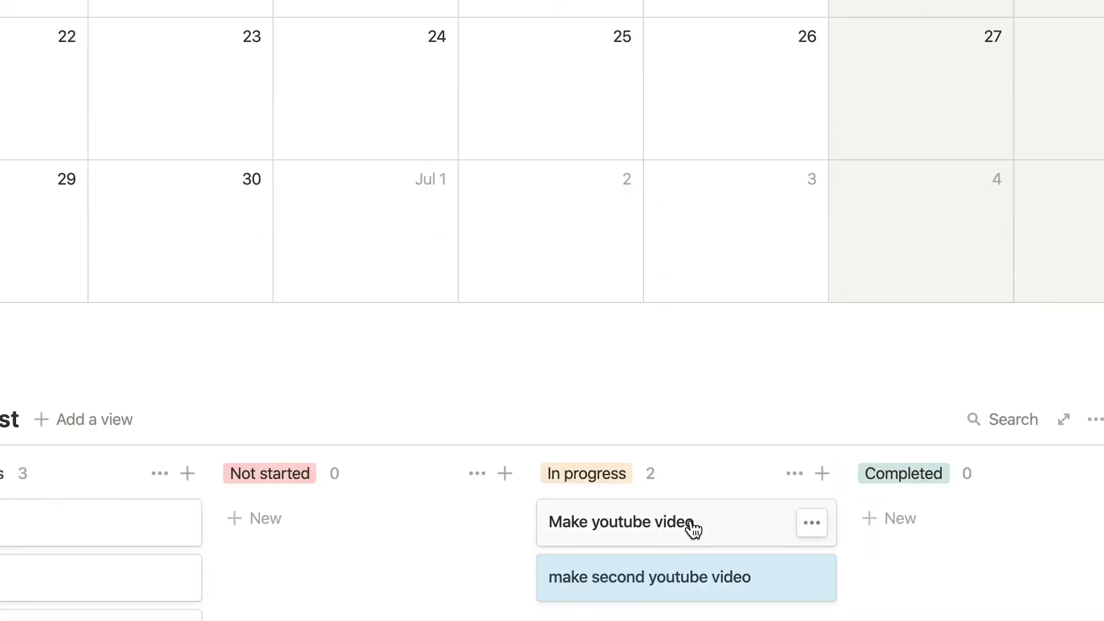
scroll(693, 528, "up", 8)
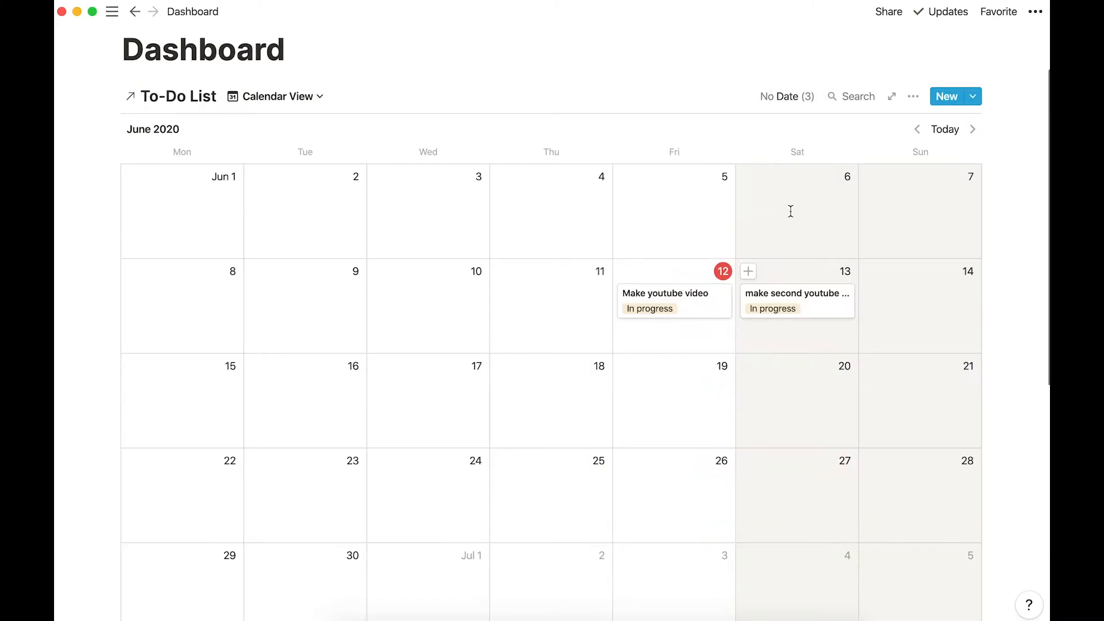
scroll(790, 211, "down", 2)
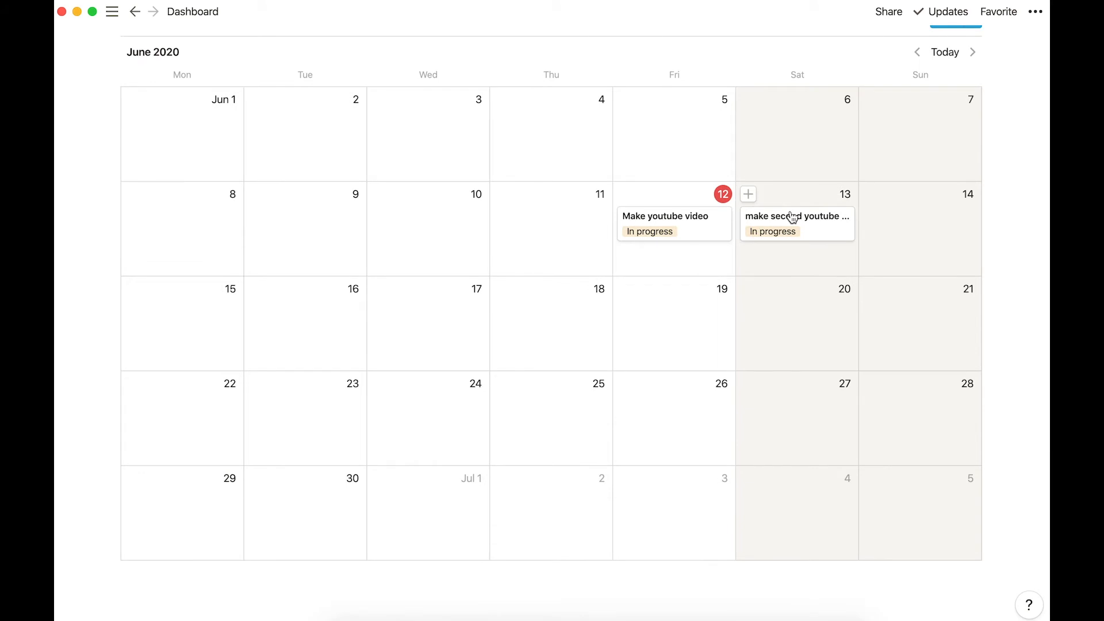
scroll(792, 217, "up", 5)
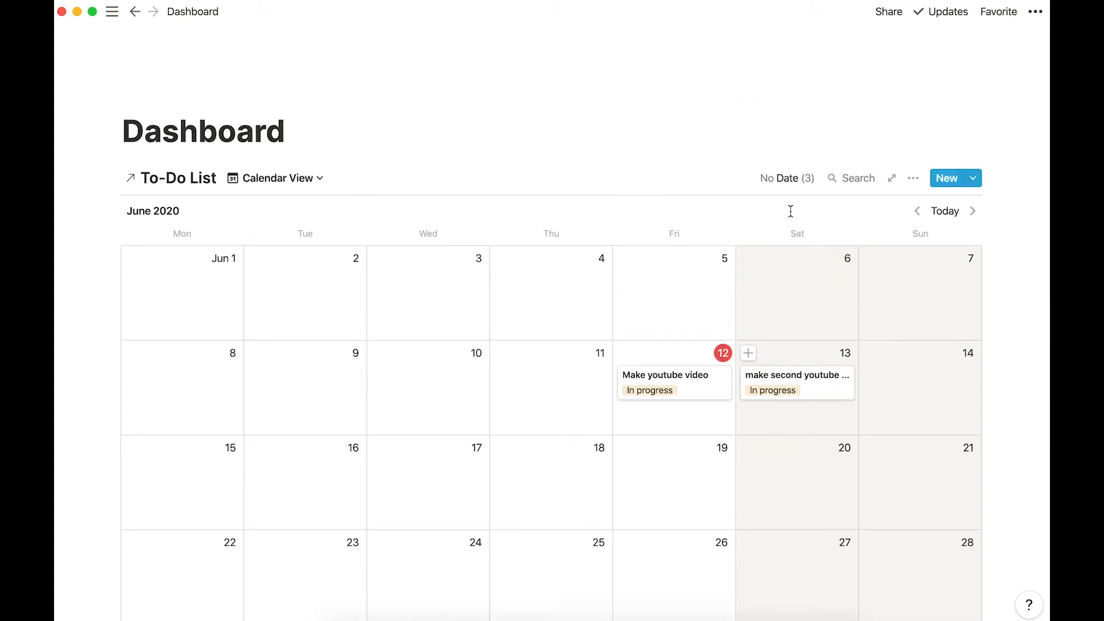